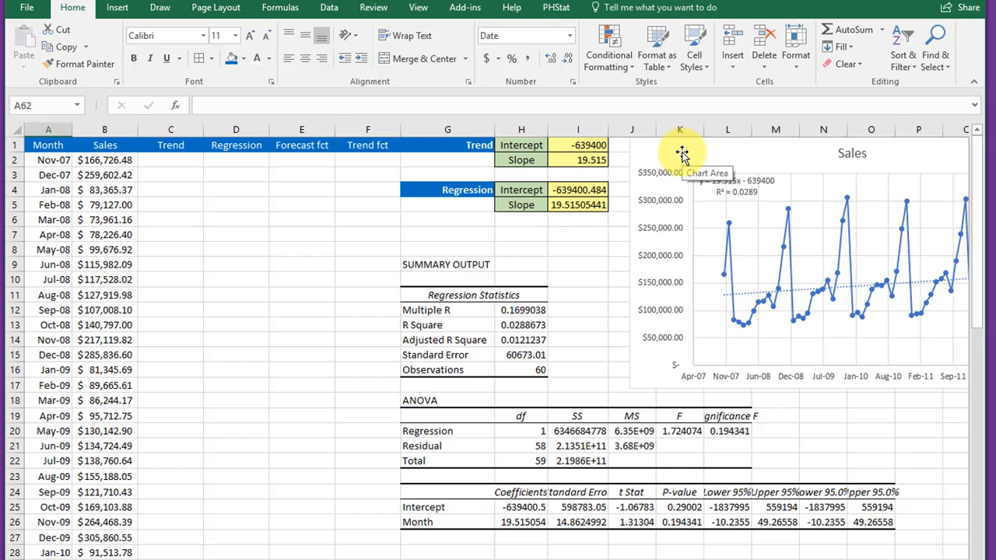
Step: Move the Sales chart over next to the Month and Sales data, and back beside the intercept and slope cells
drag(682, 158, 246, 180)
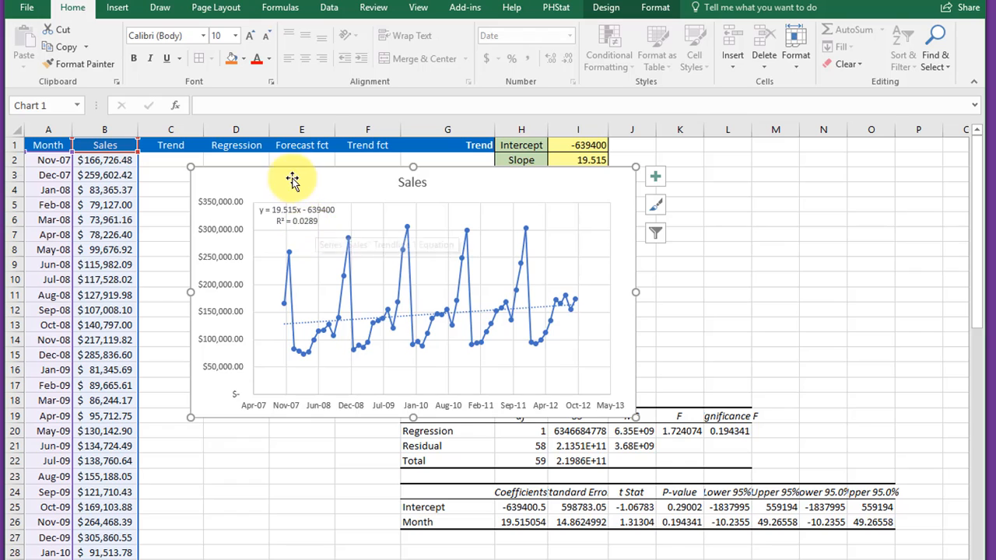
drag(291, 178, 735, 143)
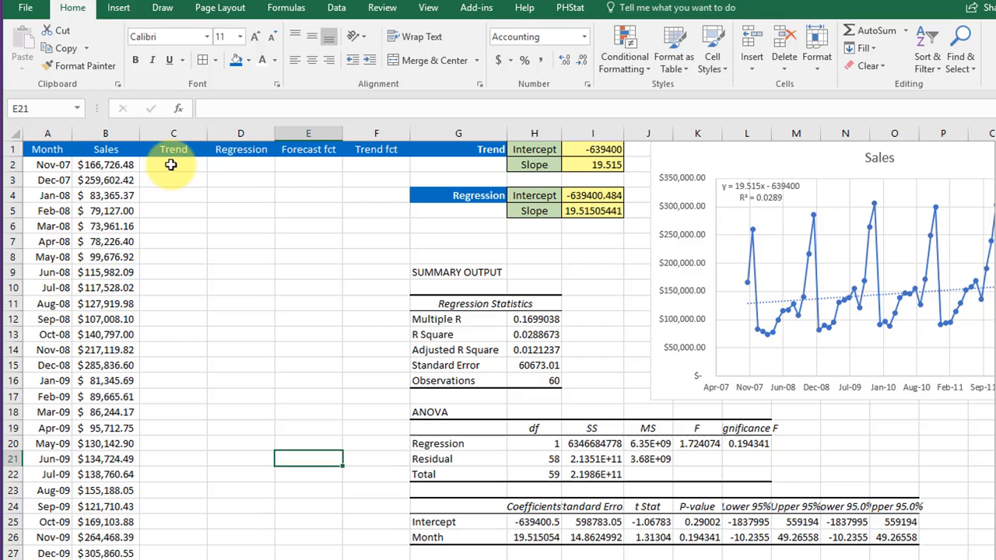
Step: Enter =$I$1+$I$2*A2 in C2 and fill the formula down the Trend column
click(171, 164)
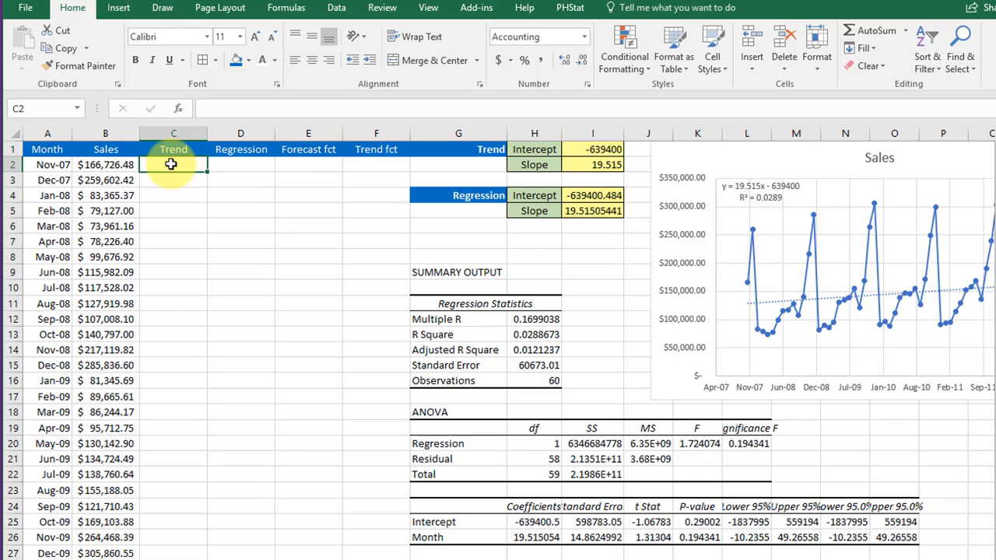
text(=)
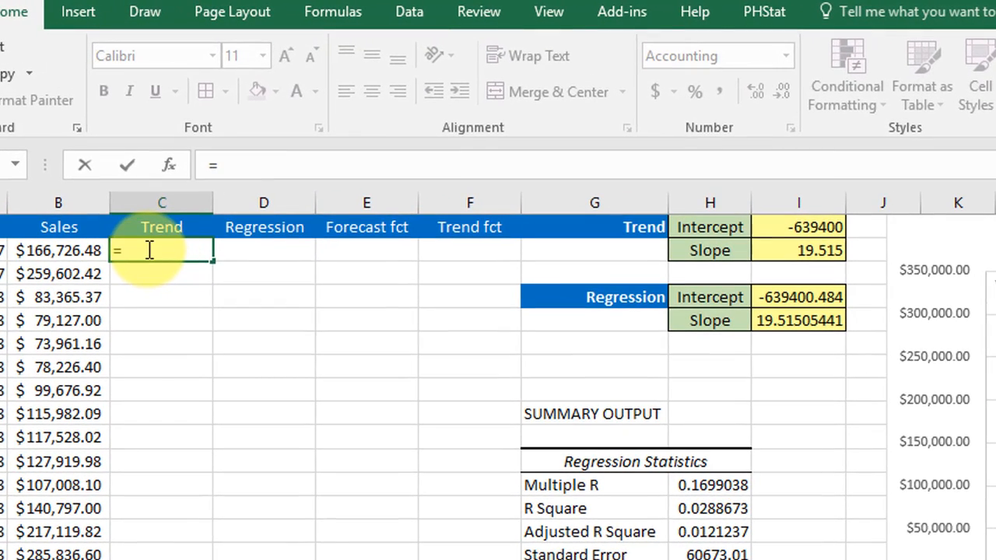
click(819, 228)
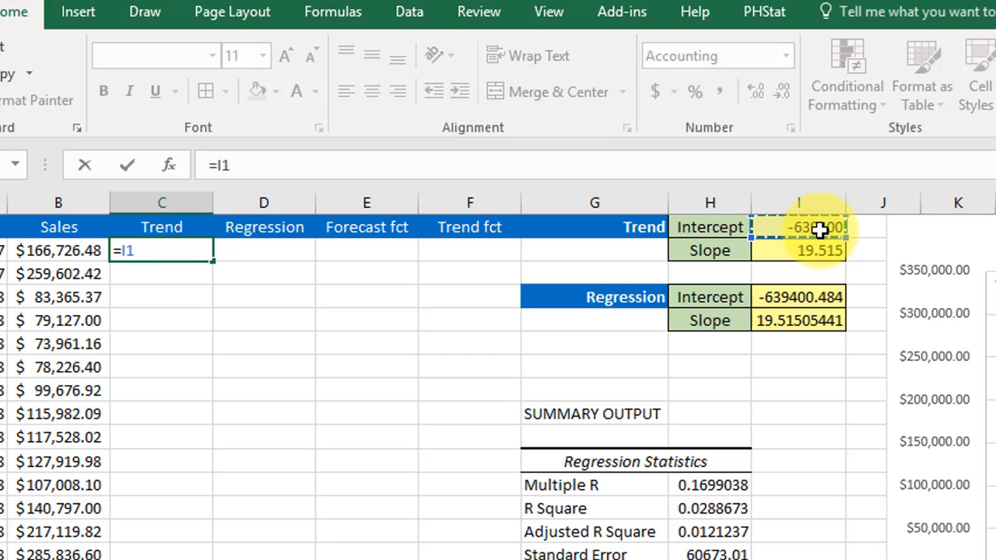
key(F4)
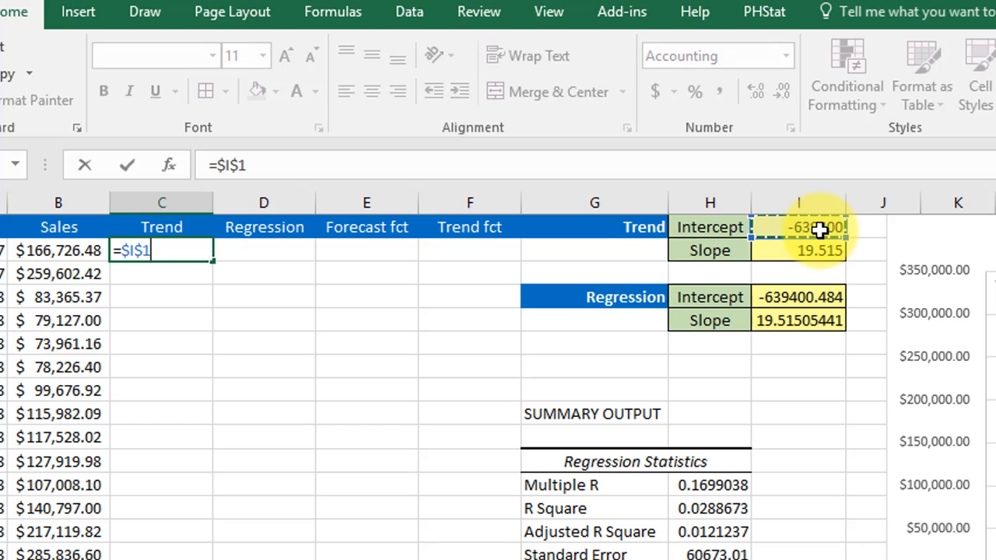
text(+)
click(817, 250)
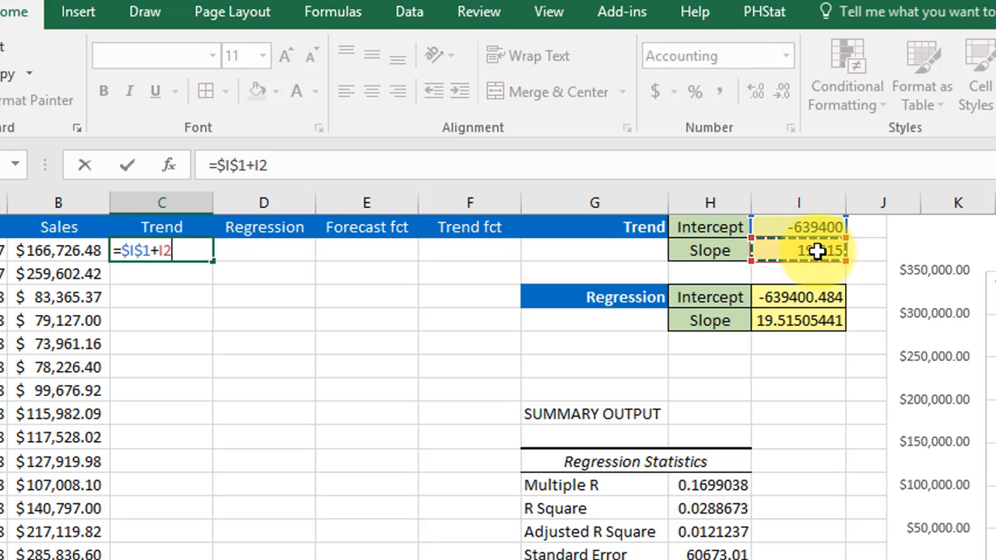
key(F4)
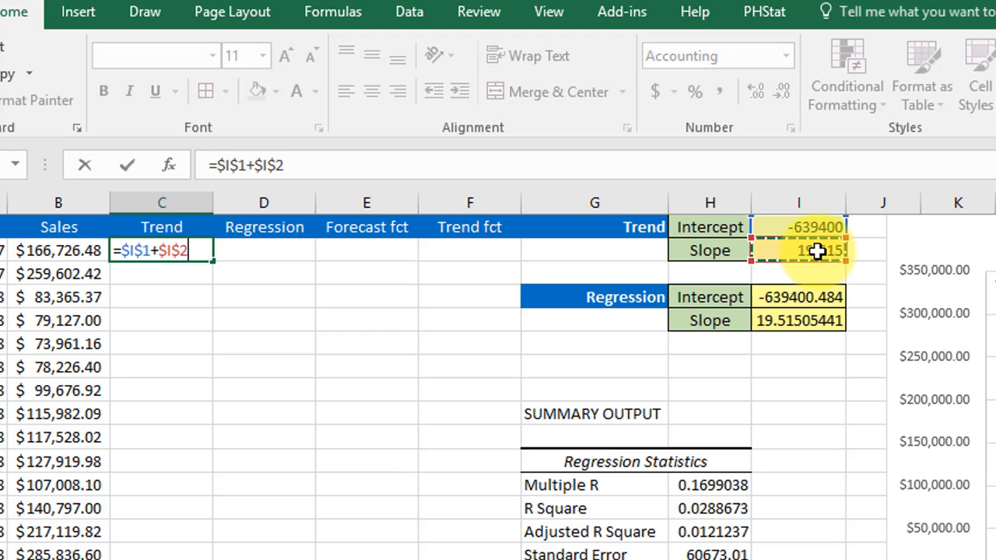
text(*)
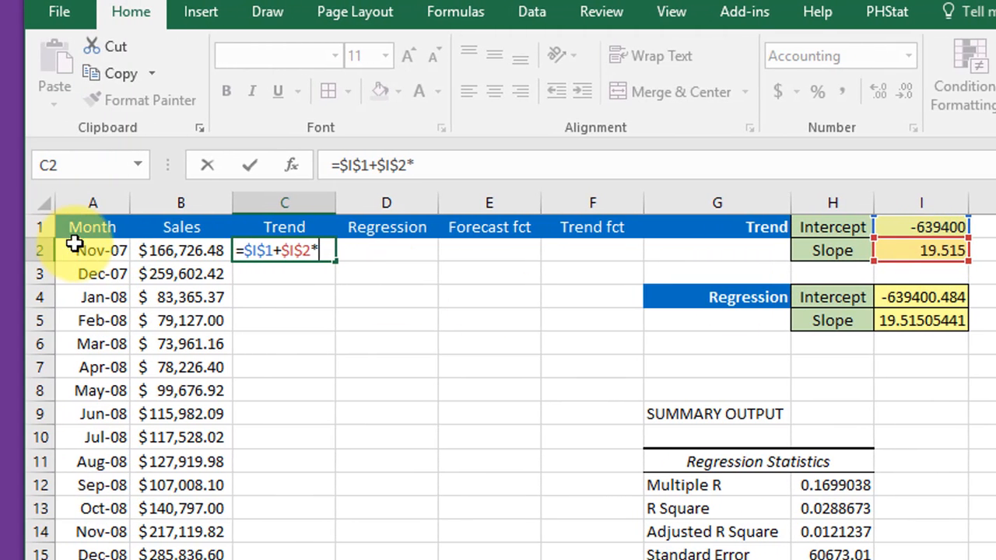
click(77, 247)
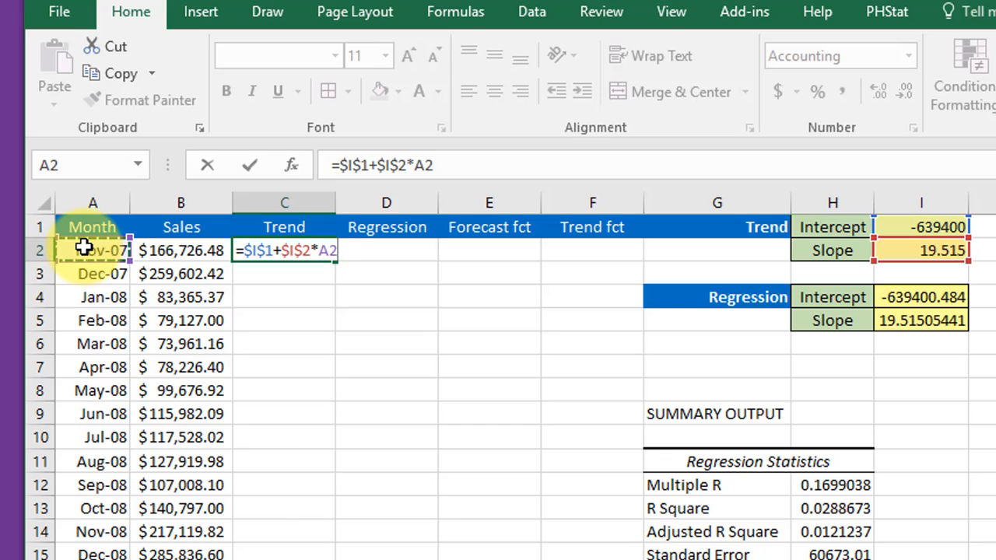
key(Return)
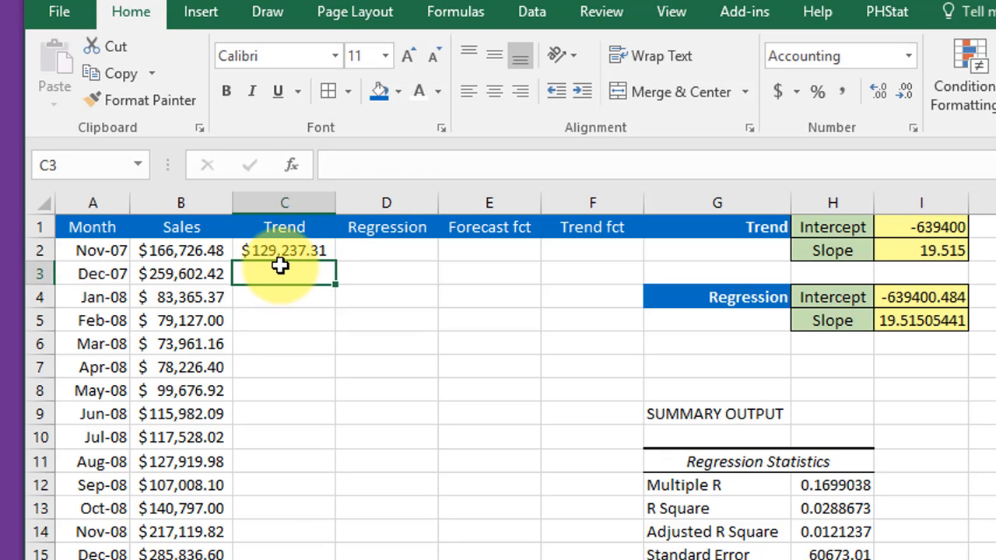
click(301, 252)
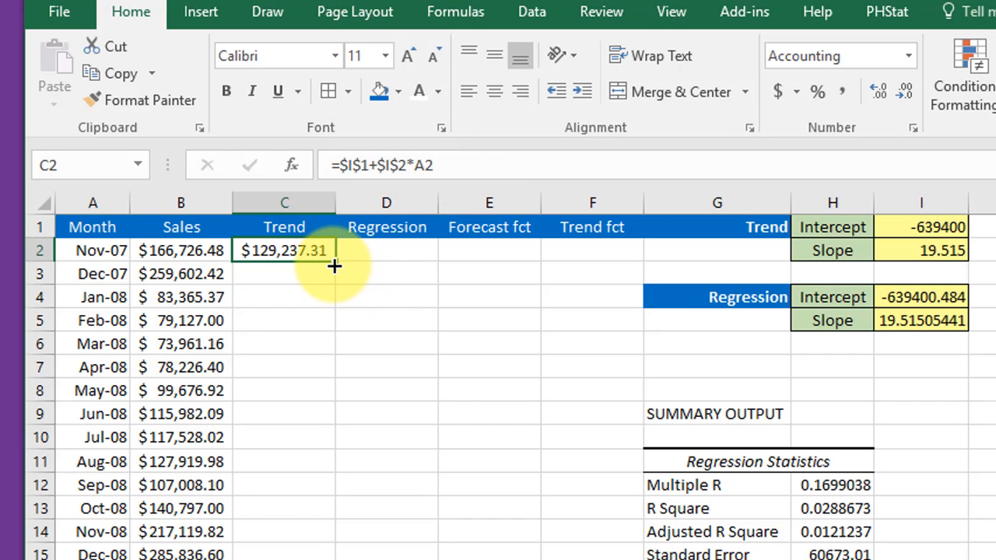
drag(333, 264, 327, 558)
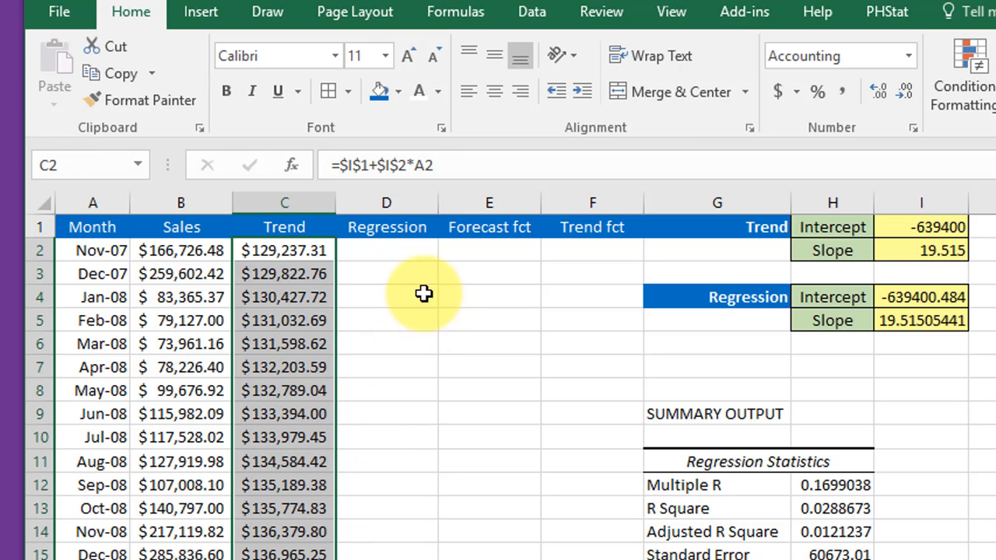
Step: Enter =$I$4+$I$5*A2 in D2 to calculate the first Regression forecast
click(406, 252)
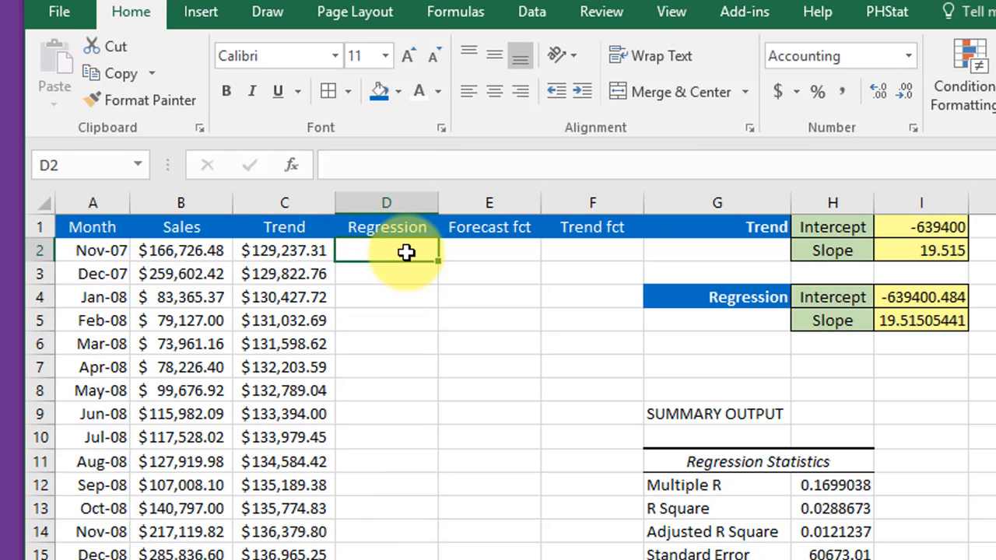
text(=)
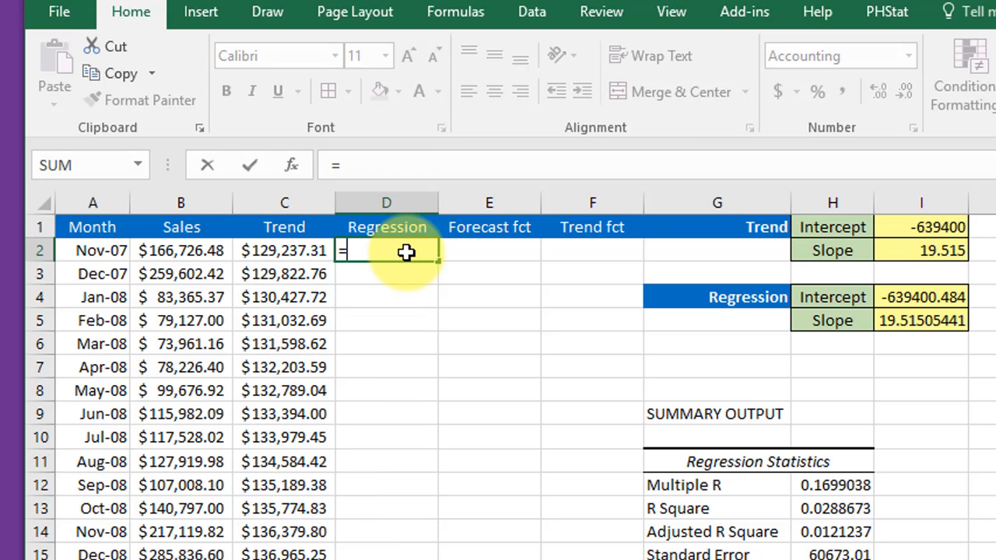
click(916, 301)
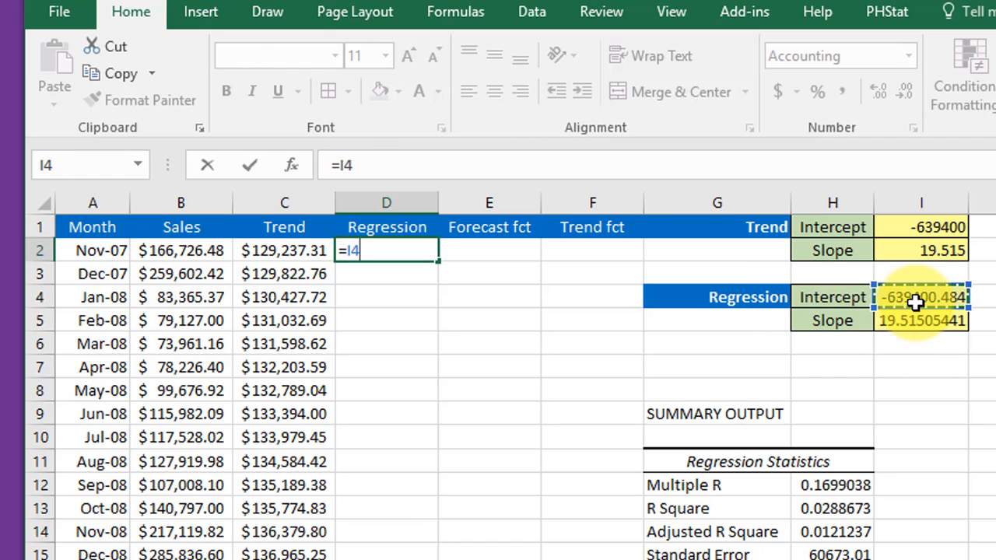
key(F4)
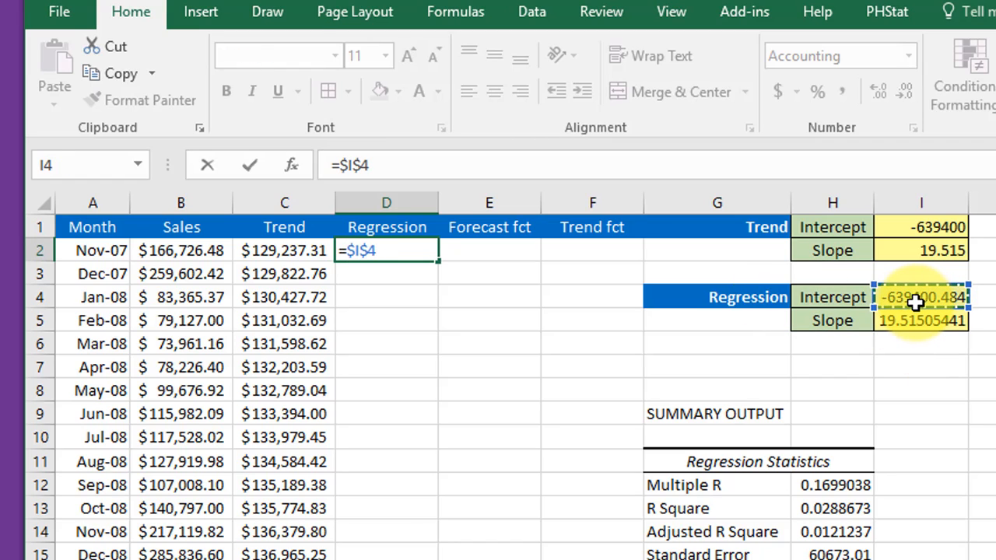
text(+)
click(912, 320)
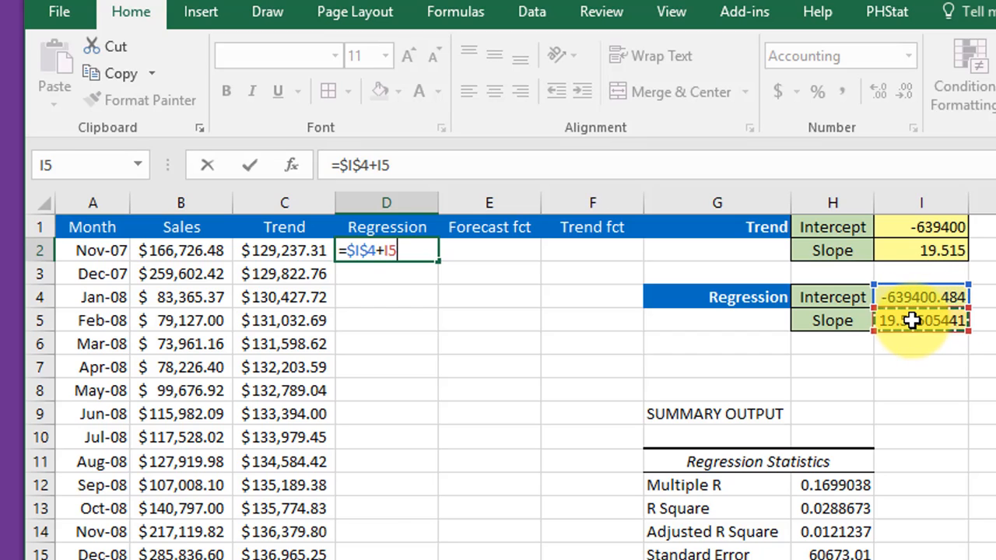
key(F4)
text(*)
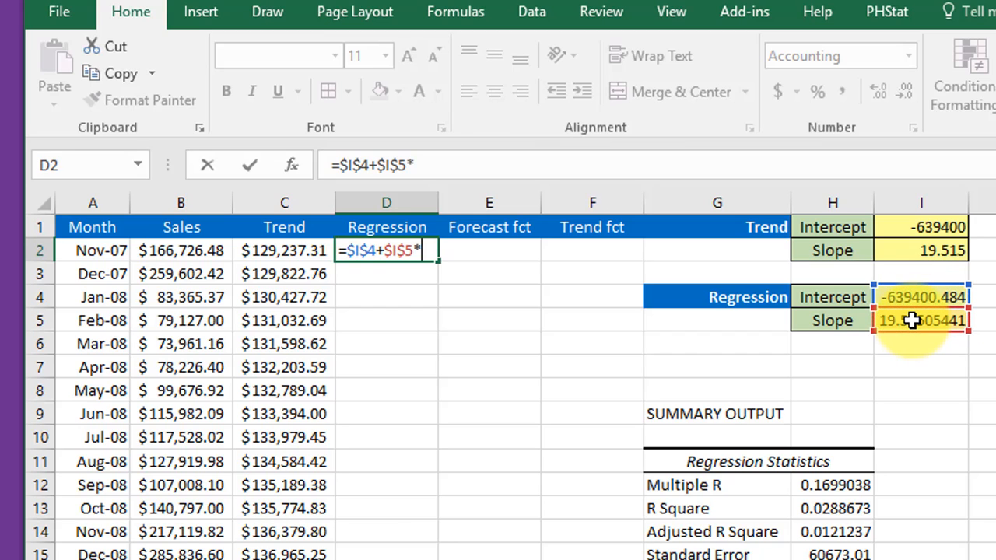
click(89, 251)
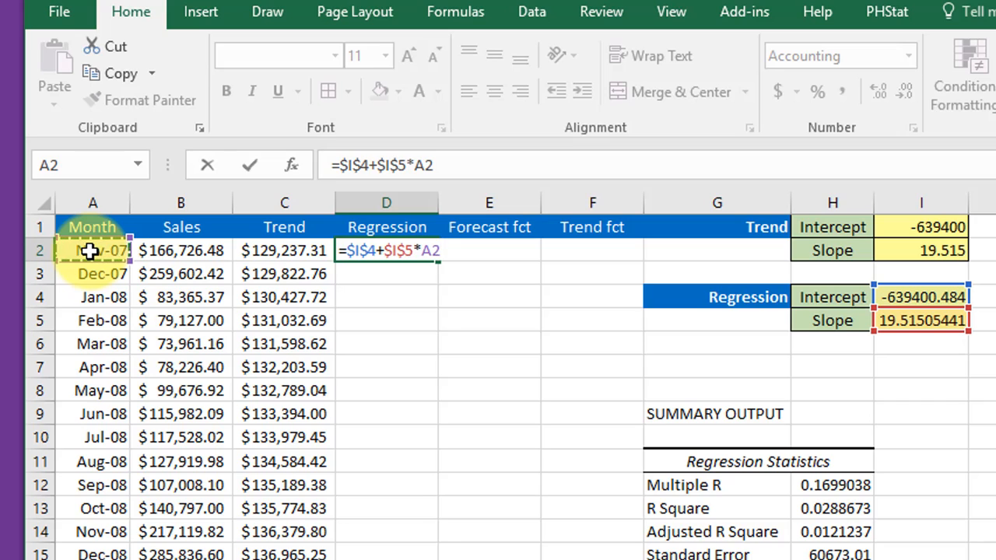
key(Return)
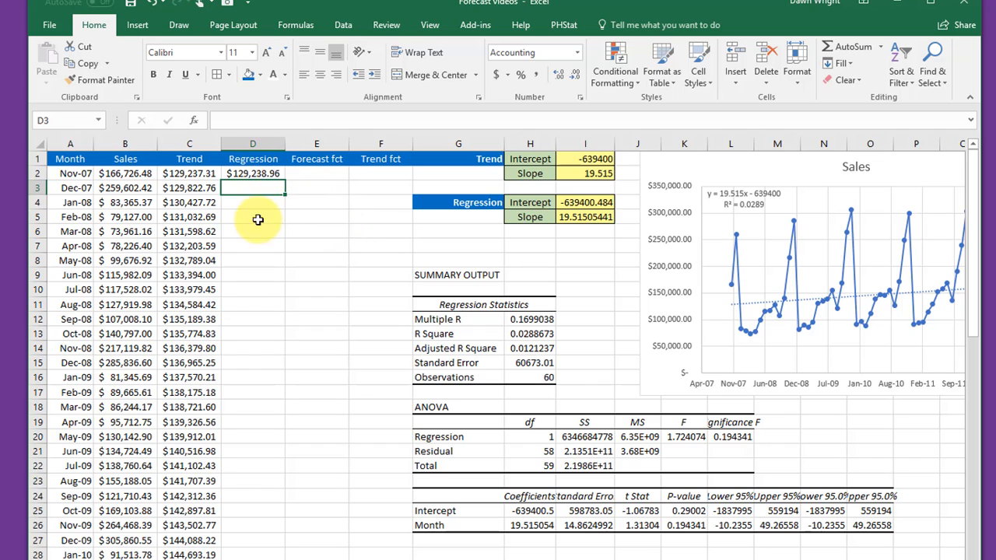
Step: Build a FORECAST formula in E2 with A2 as x, B2:B61 as known_ys and A2:A61 as known_xs
click(318, 170)
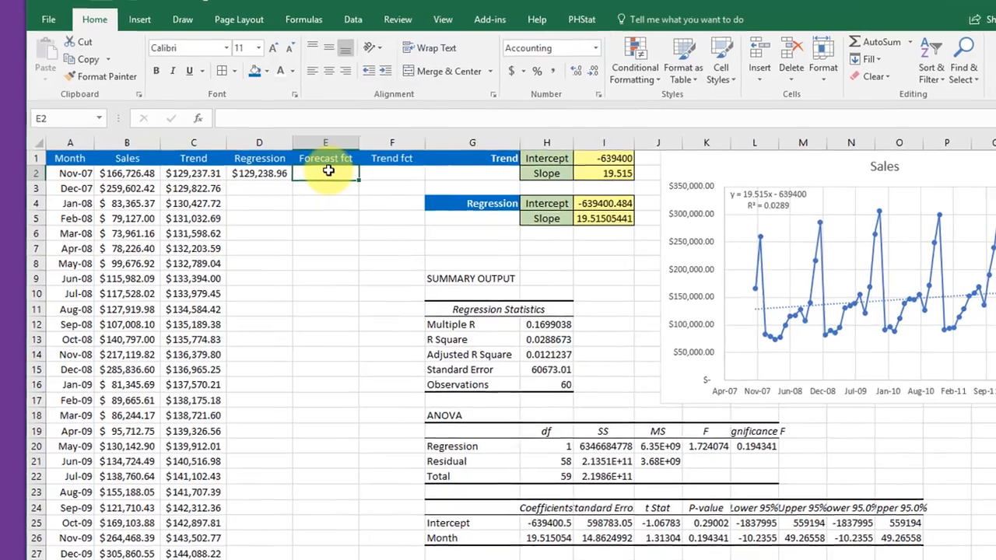
text(=)
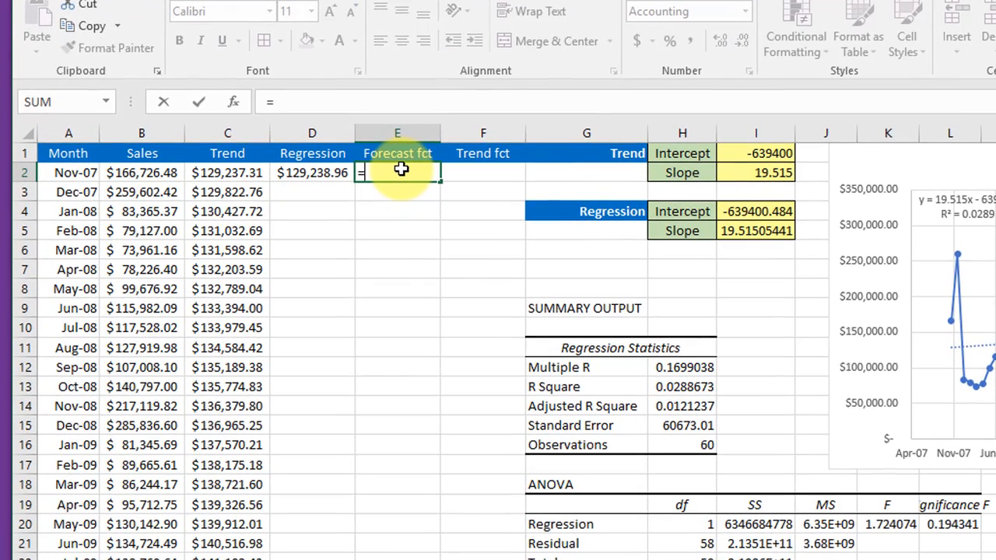
text(for)
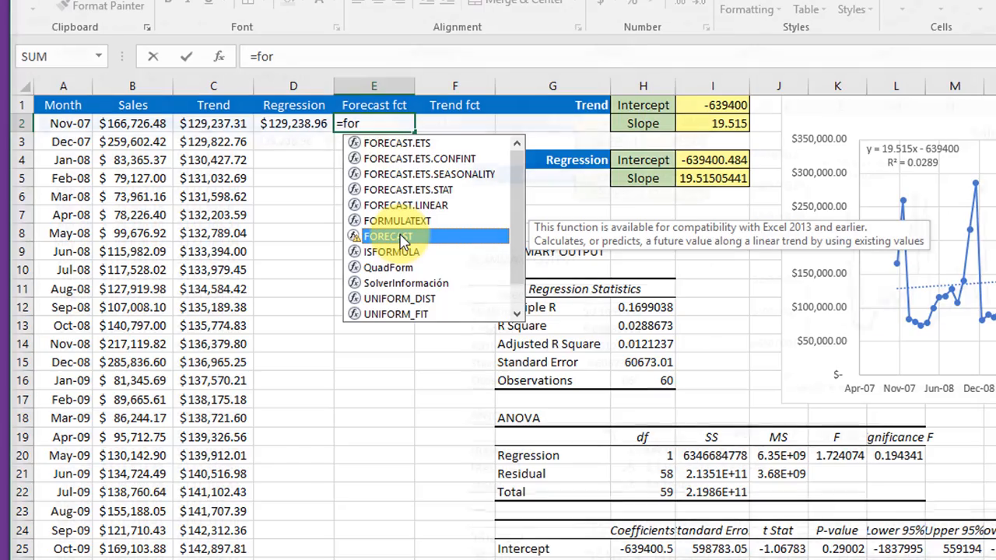
double_click(400, 235)
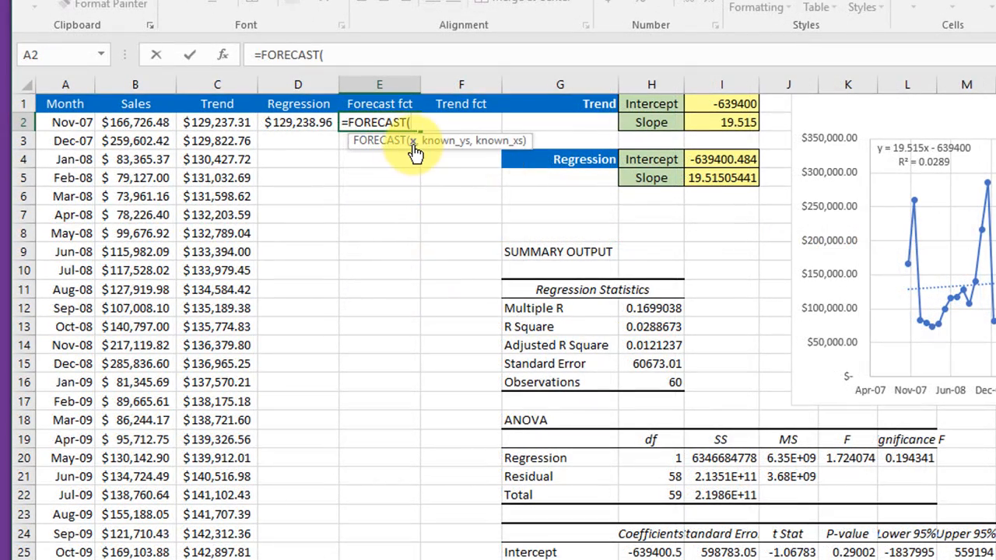
click(78, 124)
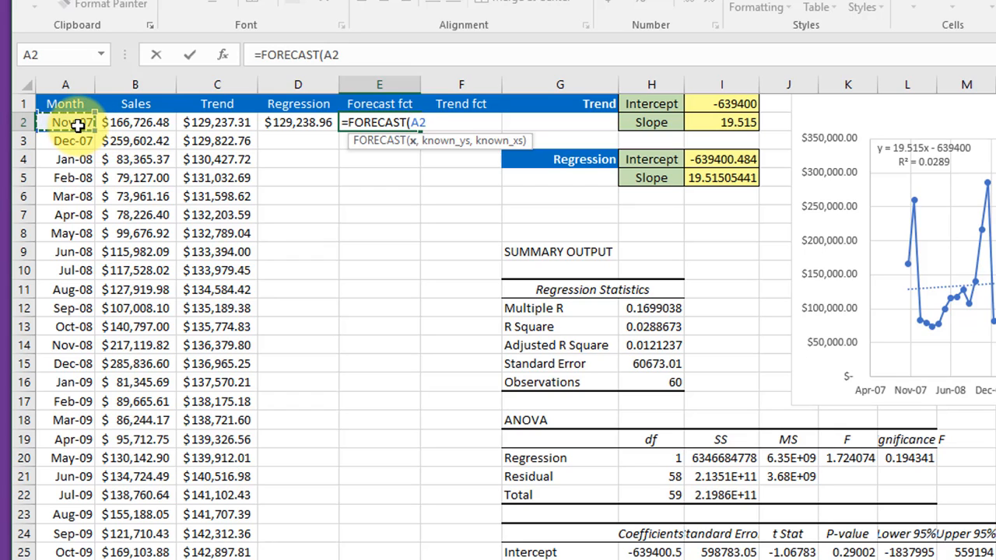
text(,)
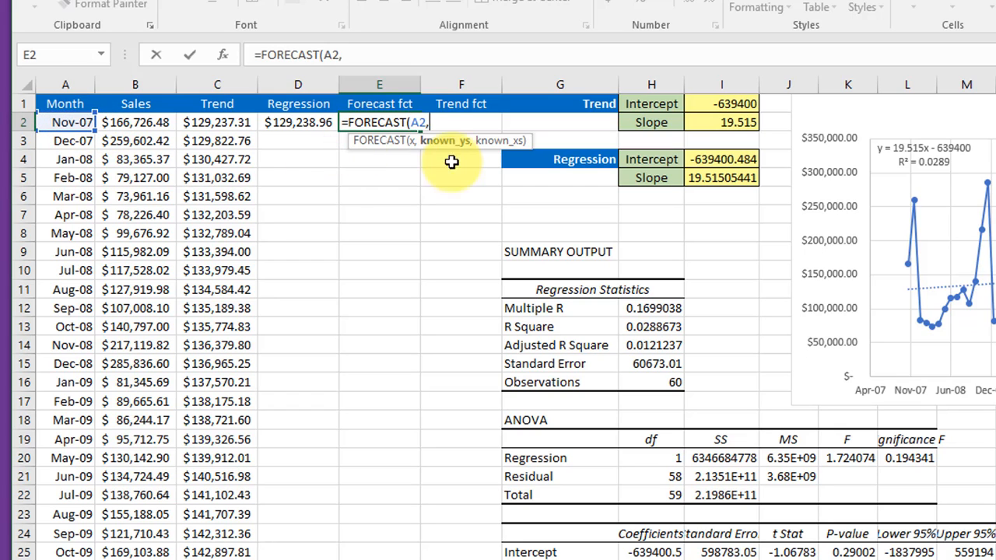
drag(153, 127, 136, 559)
scroll(374, 395, up, 11)
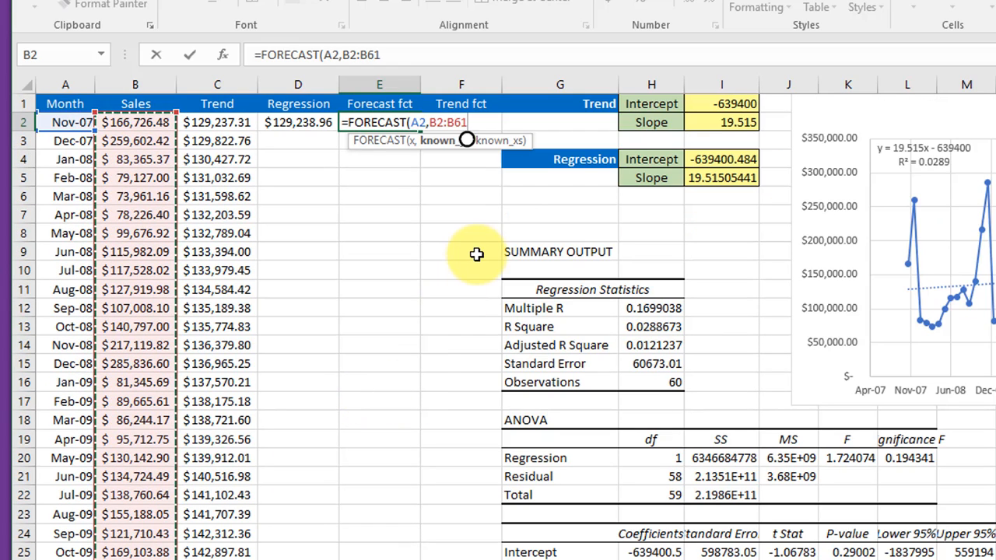
text(,)
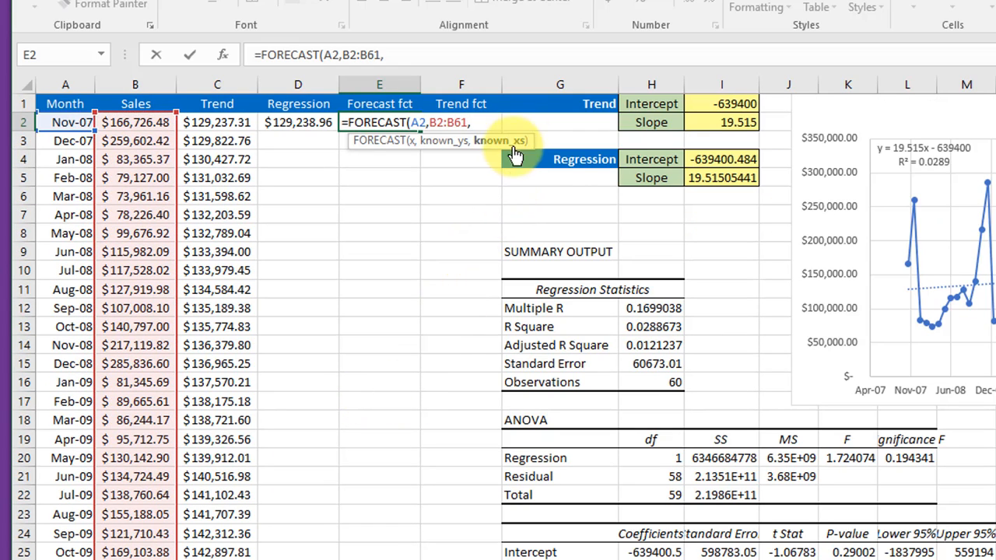
click(68, 124)
drag(42, 547, 307, 413)
scroll(306, 413, up, 5)
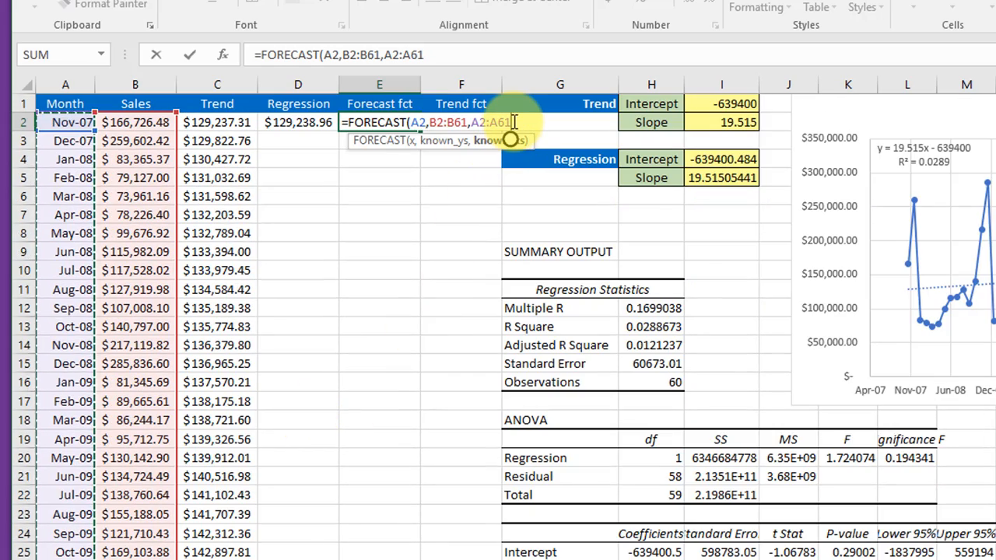
Step: Lock the FORECAST ranges in E2 as B$2:$B$61 and $A$2:$A$61, then close and enter the formula
click(439, 122)
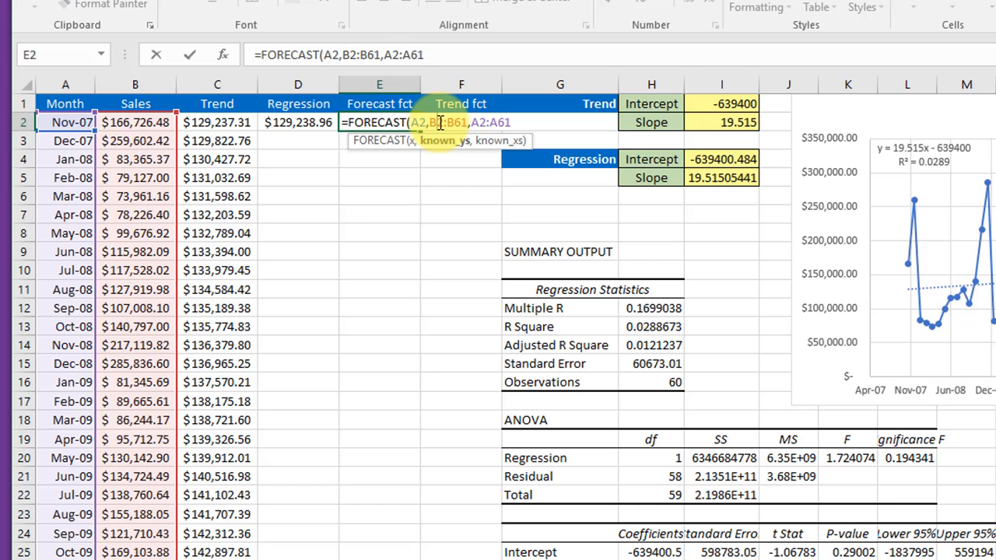
text($)
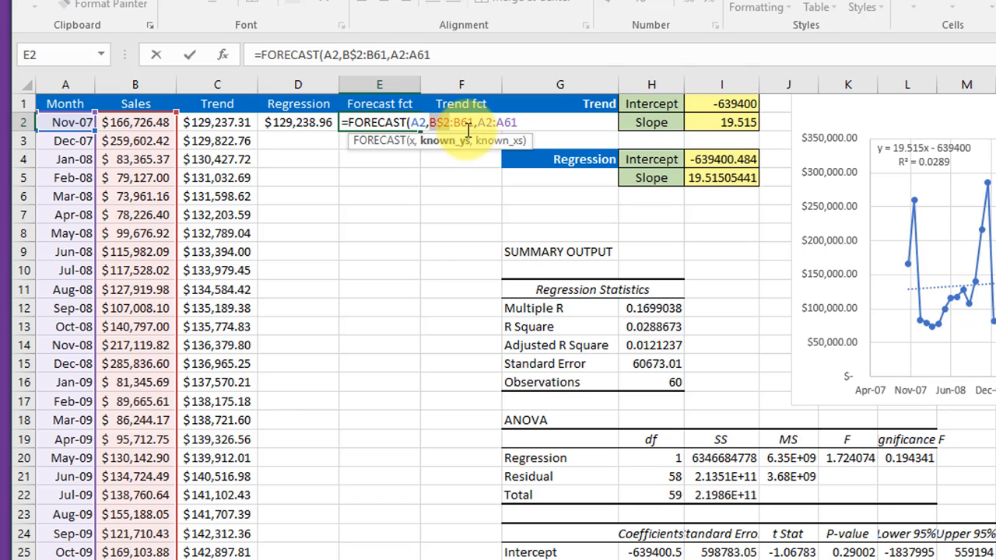
click(464, 122)
text($)
click(455, 122)
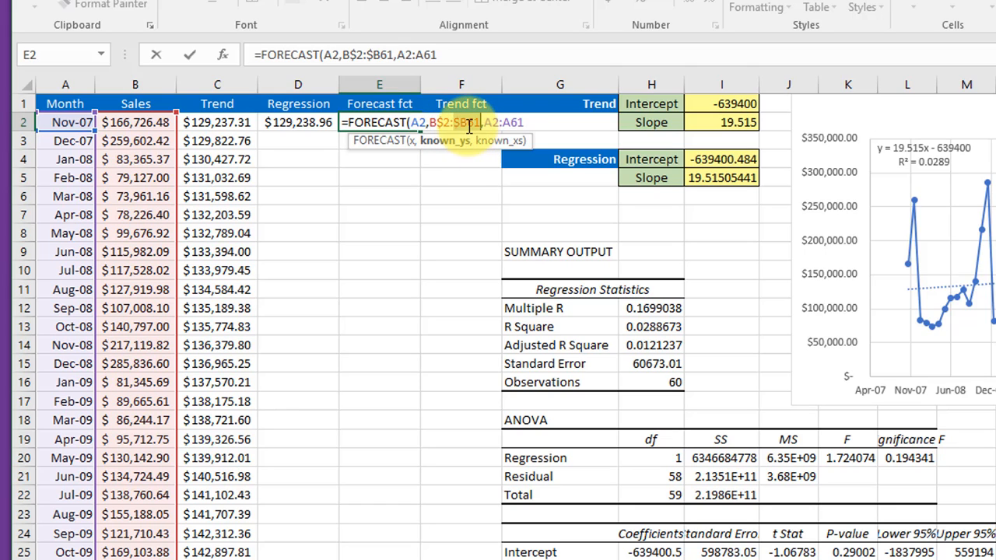
text($)
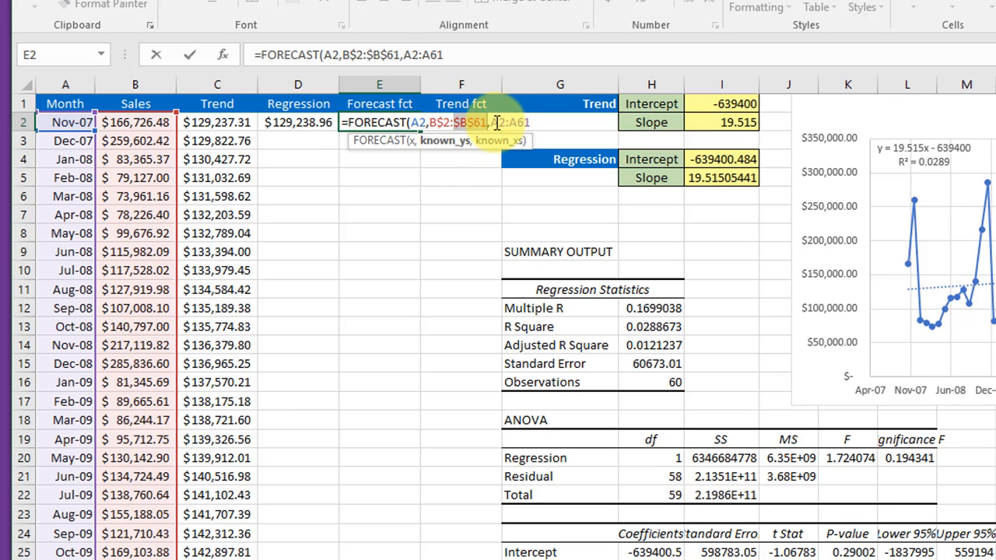
click(496, 122)
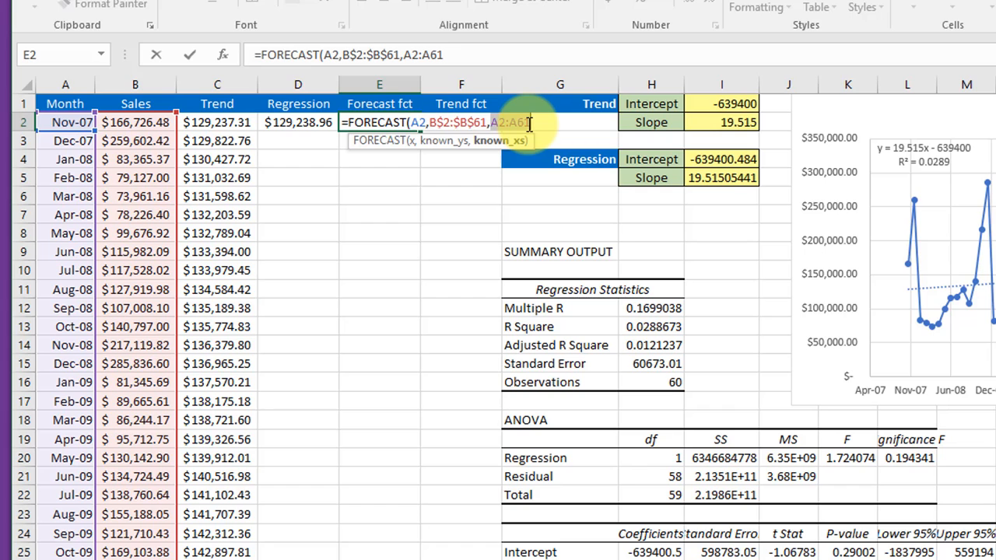
key(F4)
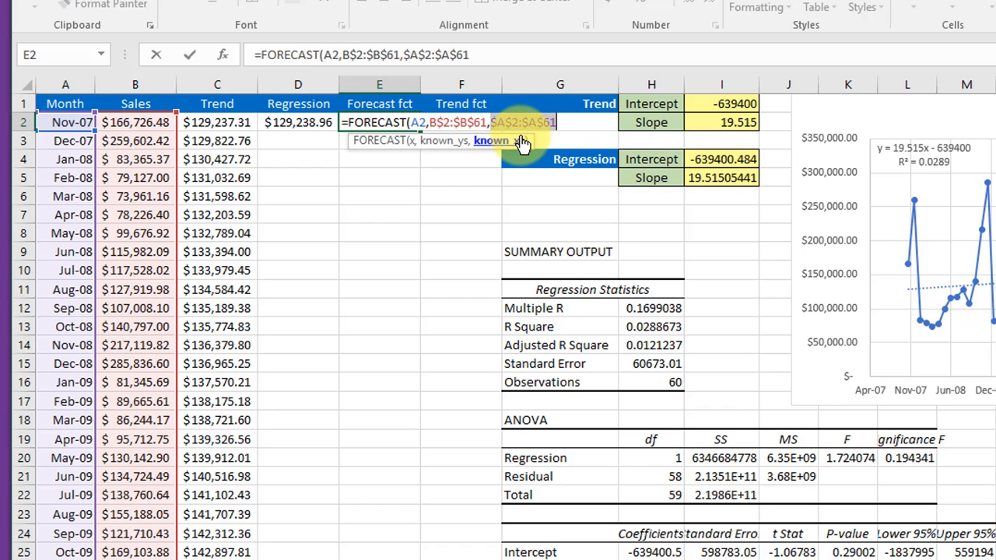
key(Right)
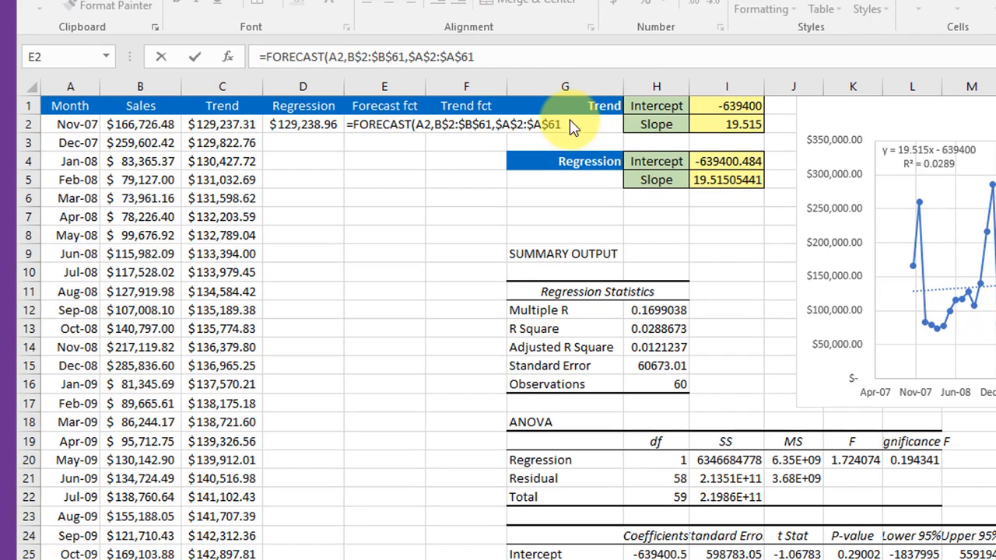
text())
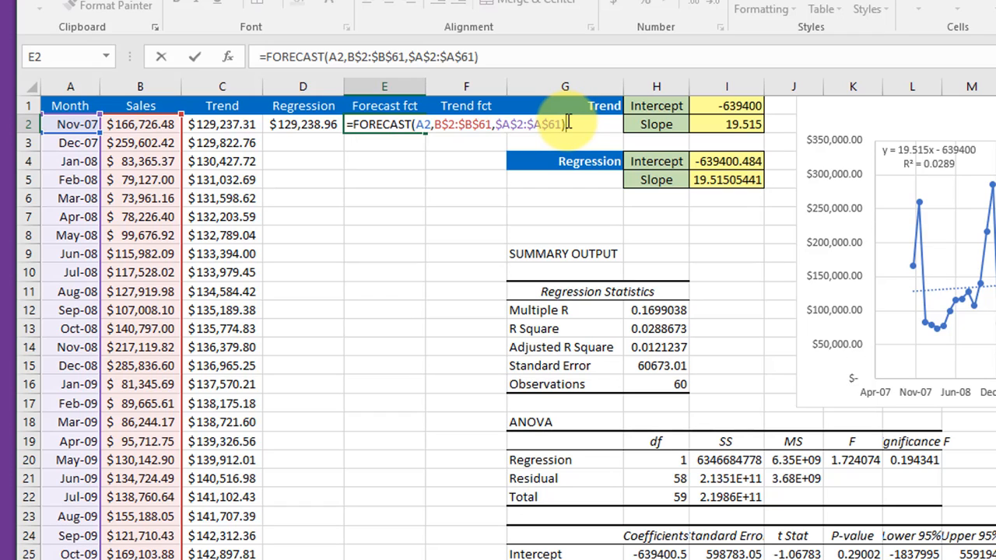
key(Return)
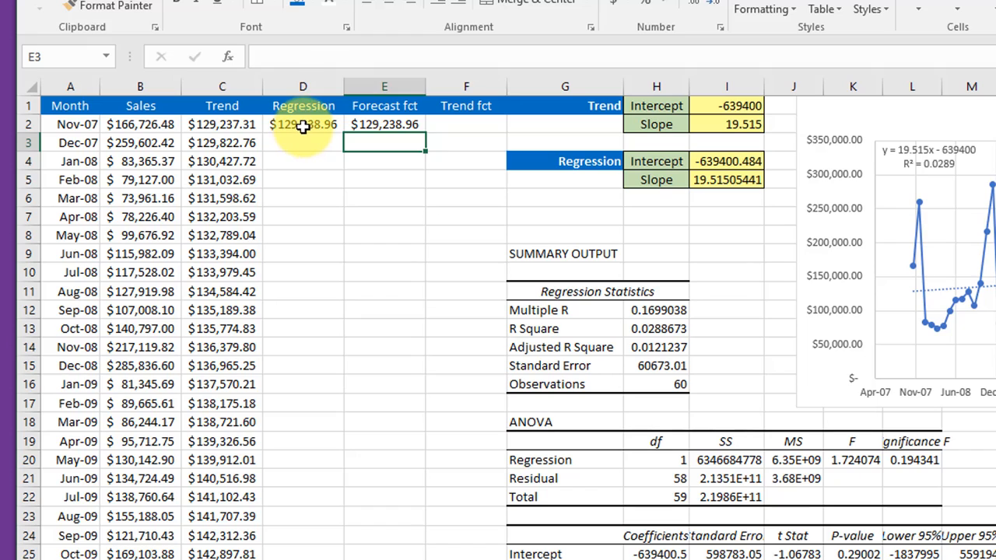
Step: Show D2:E2 with four decimal places and widen the Regression column slightly
drag(301, 127, 380, 125)
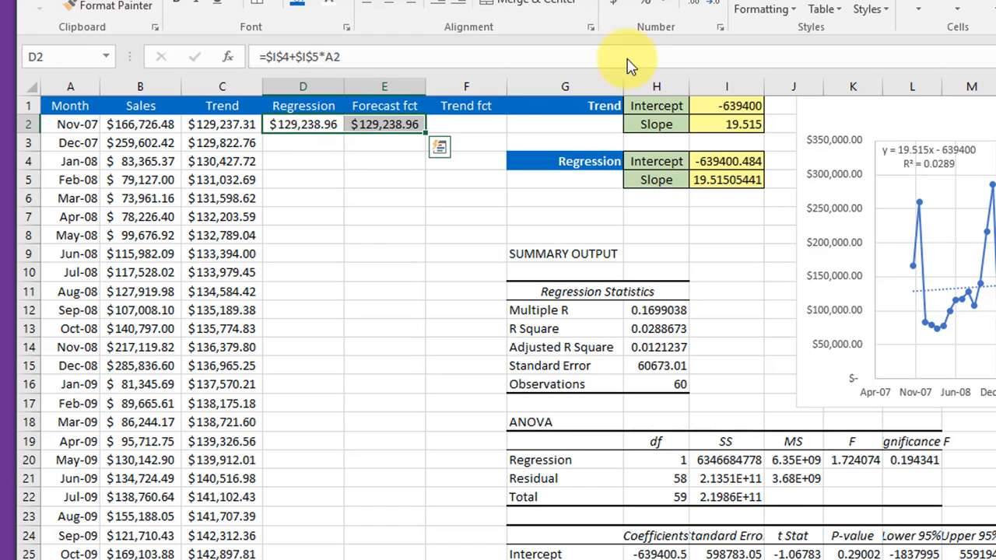
click(696, 4)
drag(344, 88, 359, 89)
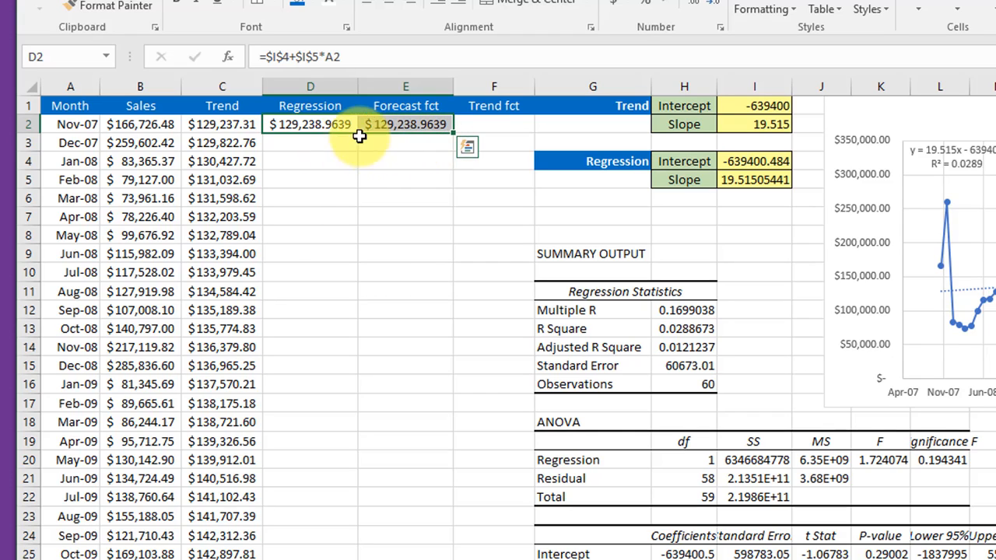
Step: Build a TREND formula in F2 with B2:B61 as known_ys, A2:A61 as known_xs and A2 as new_xs
click(505, 126)
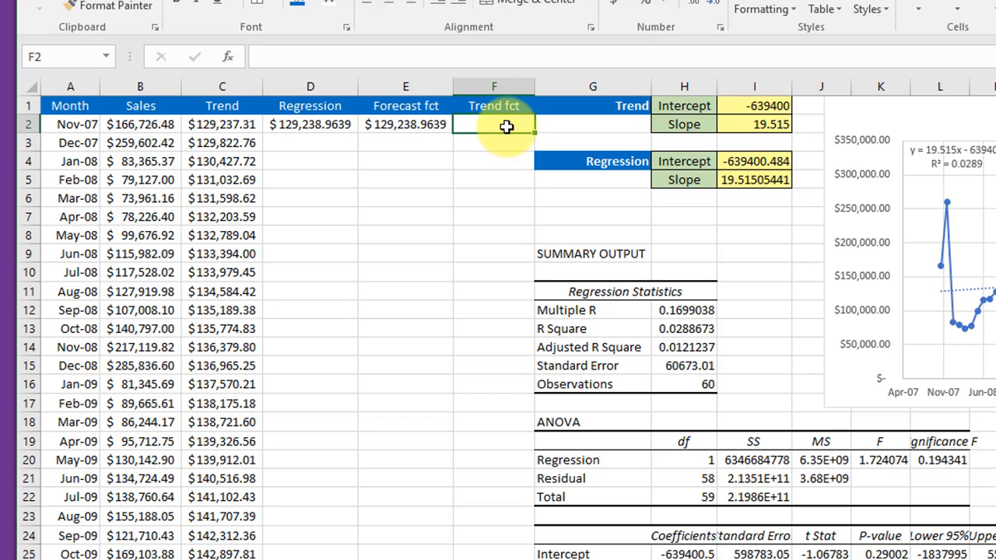
text(=tre)
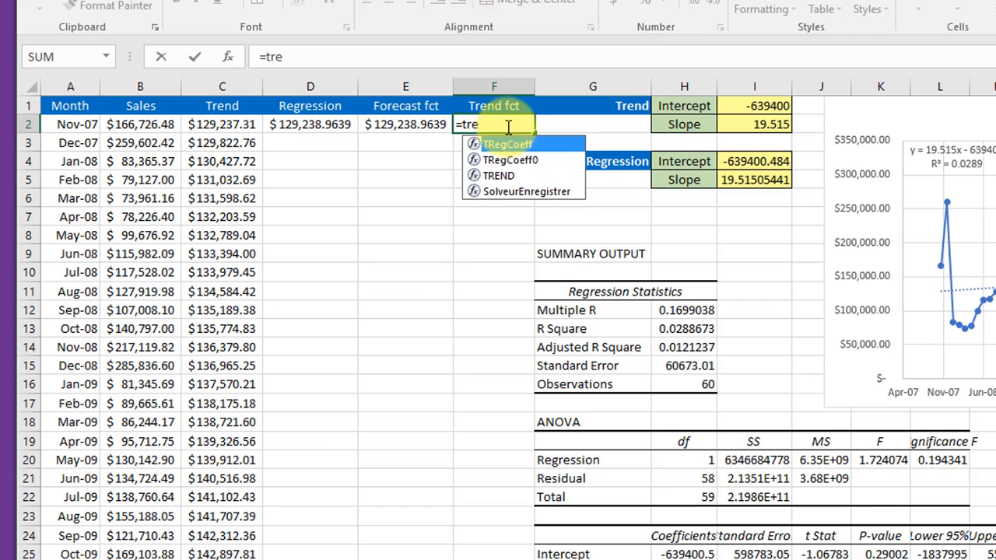
double_click(509, 177)
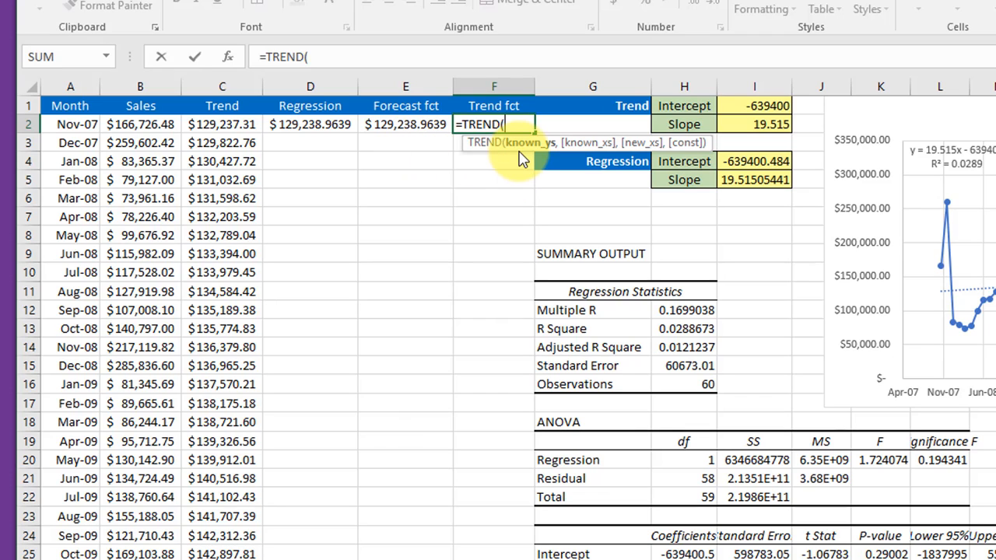
drag(136, 126, 138, 545)
scroll(402, 228, up, 11)
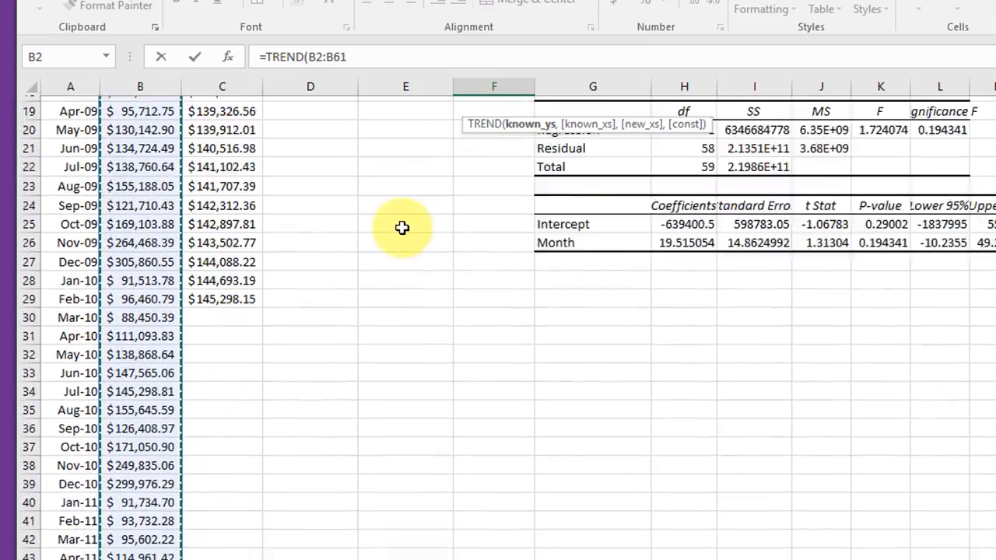
text(,)
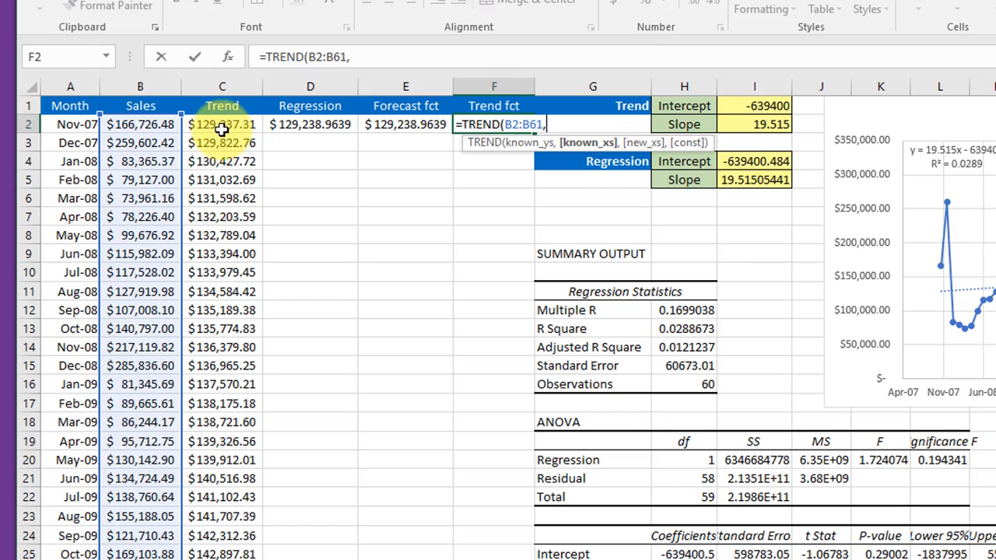
drag(70, 124, 78, 556)
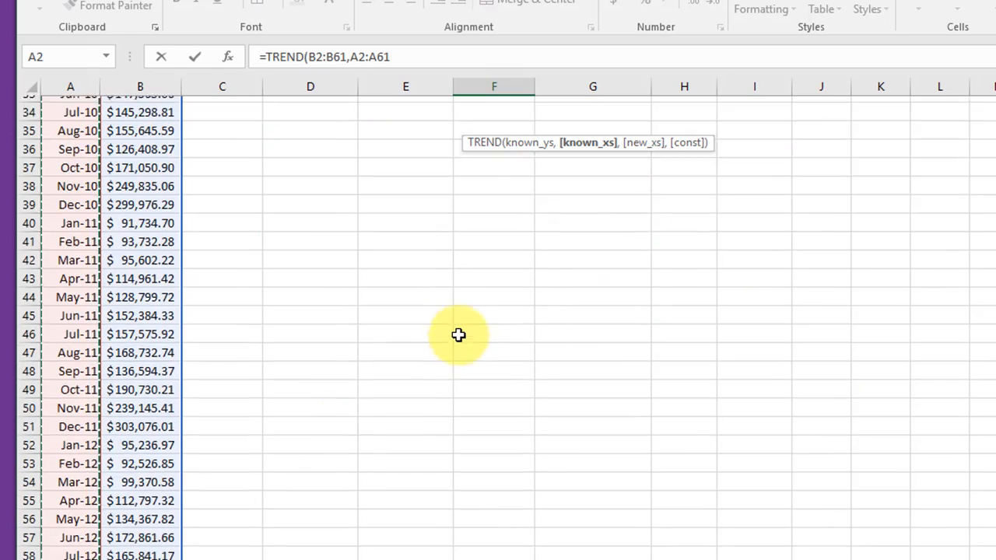
text(,)
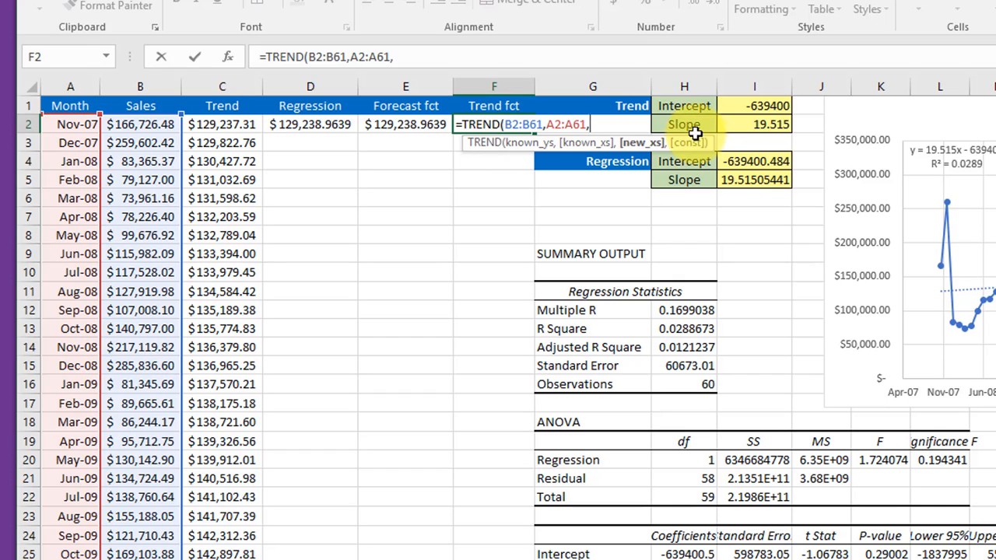
click(81, 128)
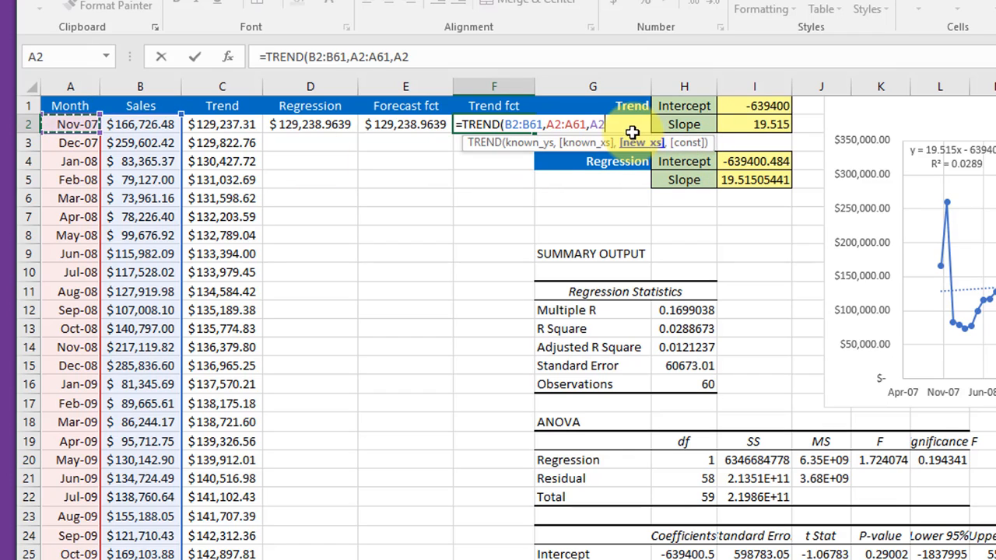
text())
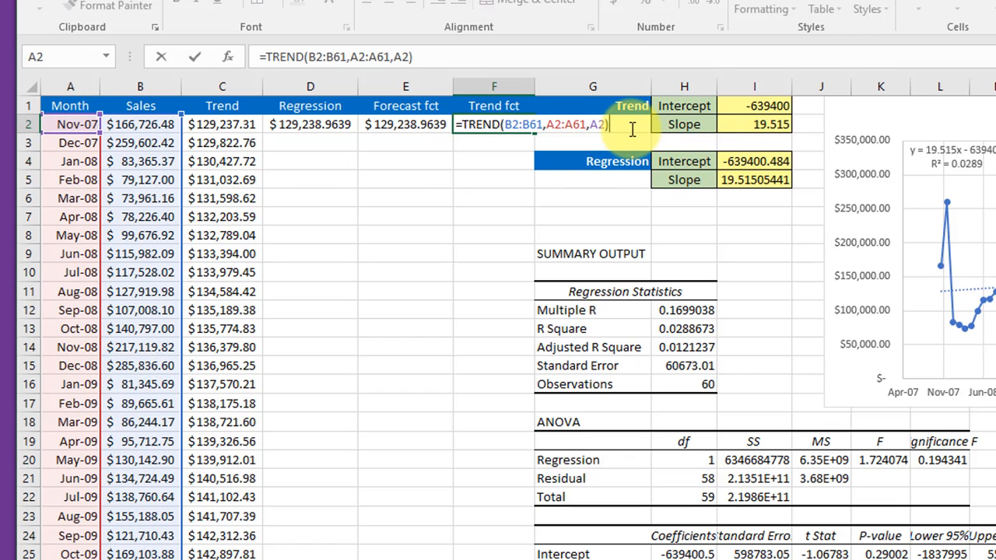
Step: Make the TREND ranges in F2 absolute as $B$2:$B$61 and $A$2:$A$61, and enter the formula
click(514, 125)
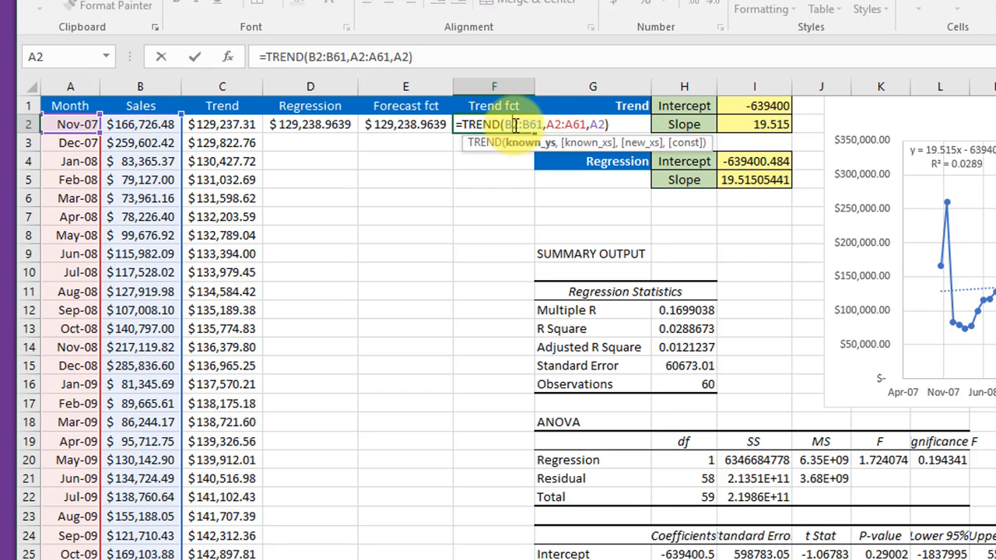
key(F4)
click(544, 126)
key(F4)
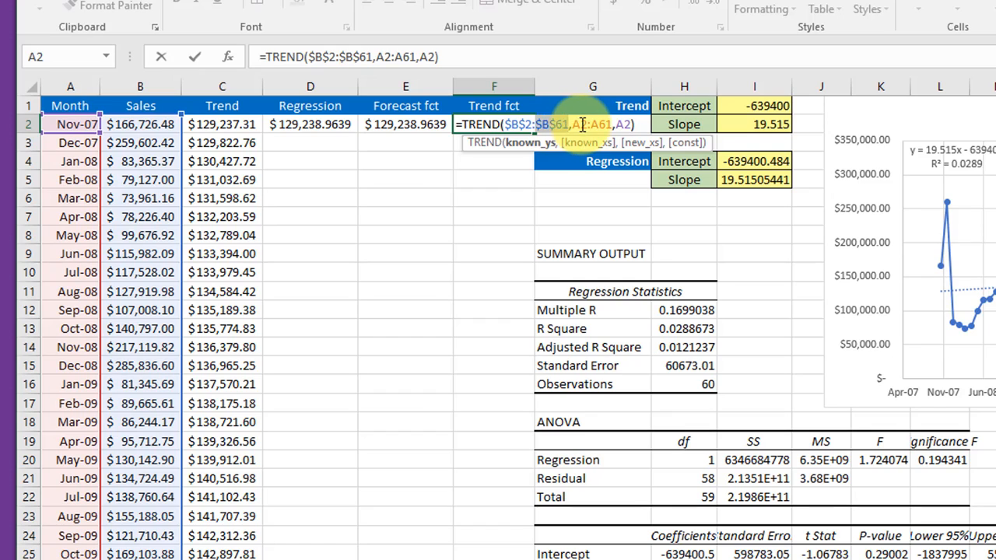
click(581, 125)
key(F4)
click(606, 126)
key(F4)
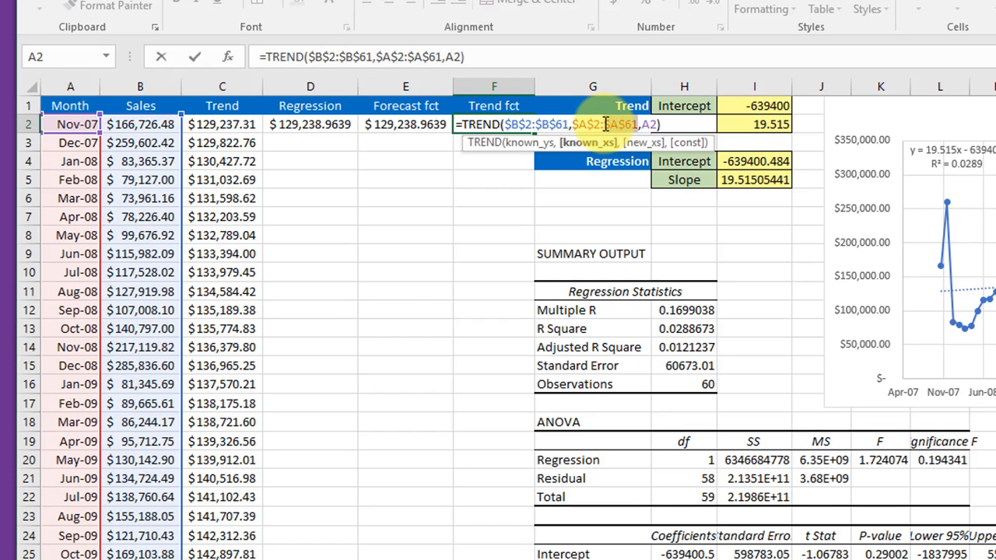
key(Return)
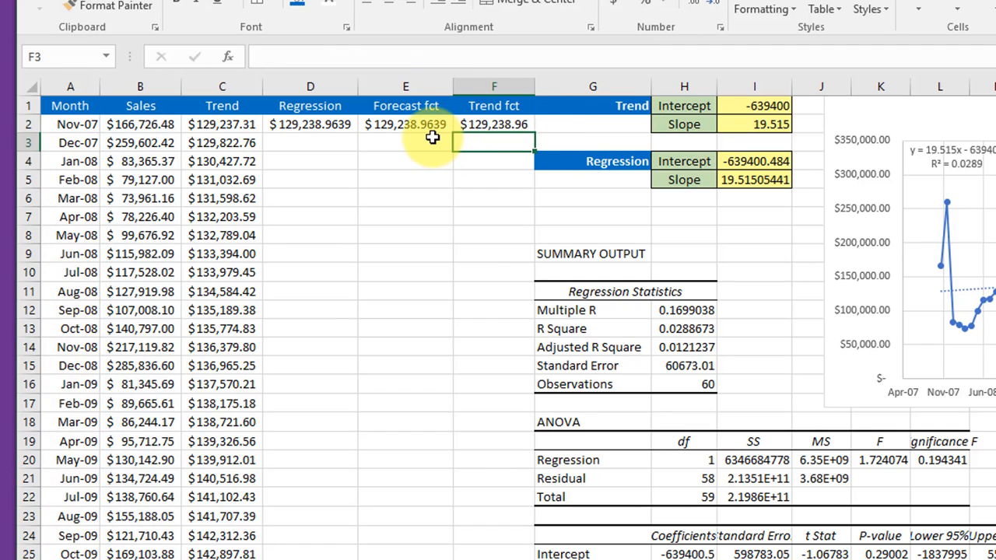
Step: Fill the Regression, Forecast fct and Trend fct formulas in D2:F2 down to row 24
drag(311, 126, 505, 539)
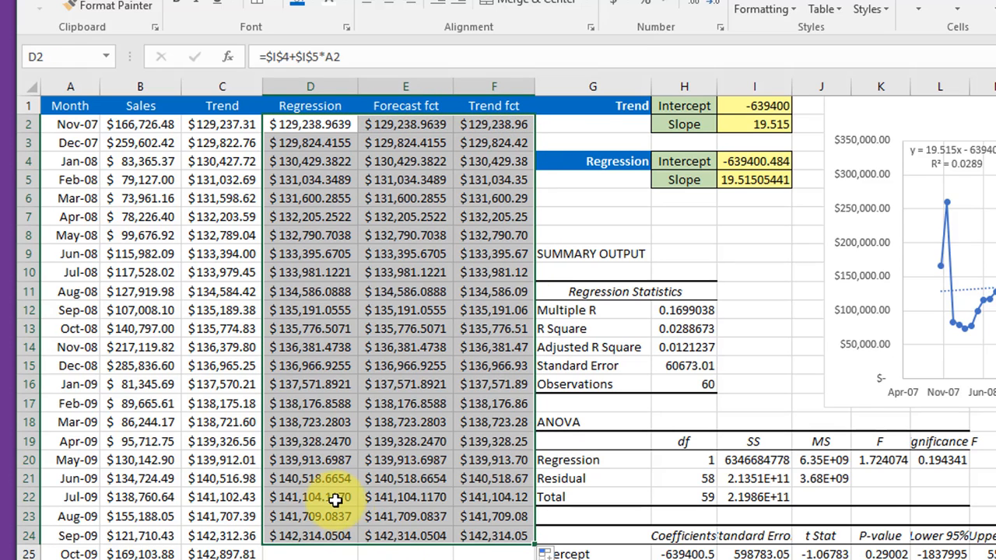